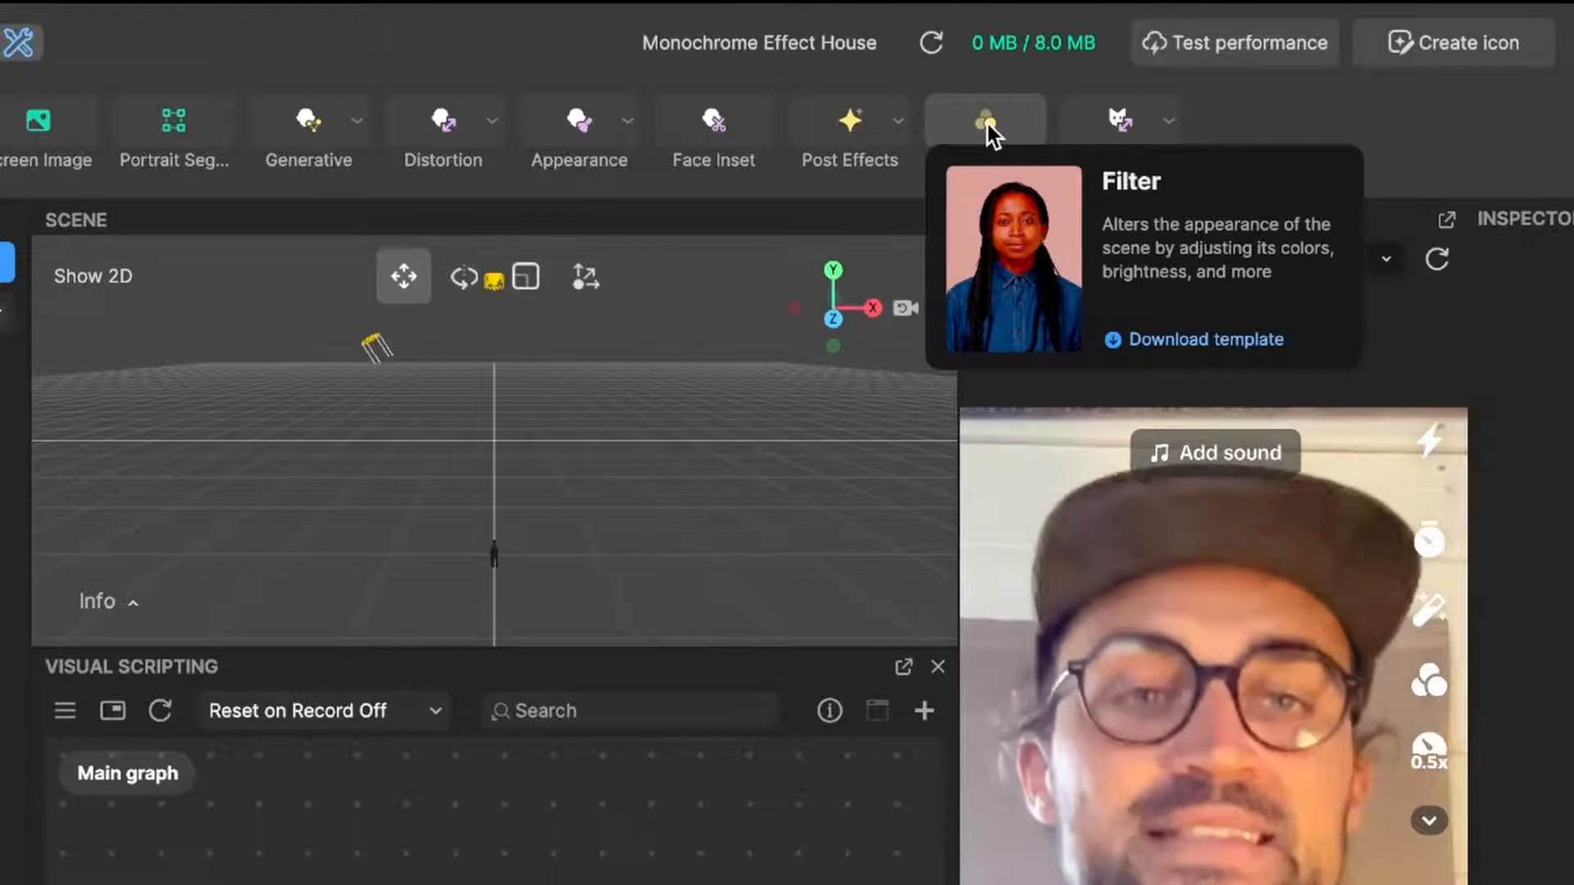
Add a Filter object with its default Bright LUT to the Hierarchy.
{"action": "left_click", "coordinate": [987, 125]}
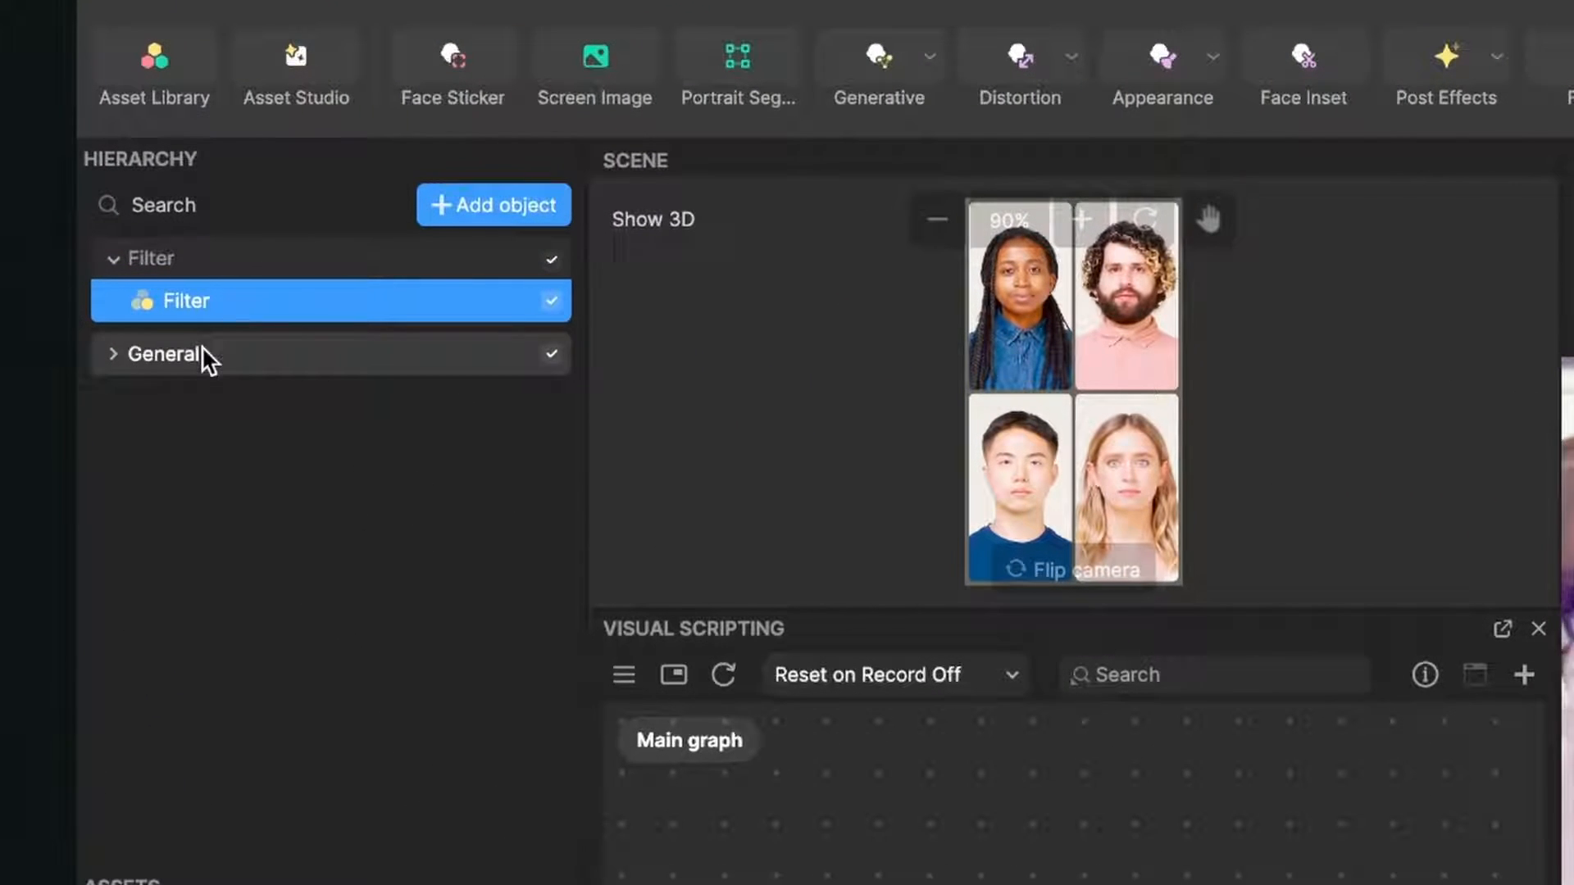
Disable the Filter's LUT texture so the camera preview turns black and white.
{"action": "double_click", "coordinate": [203, 304]}
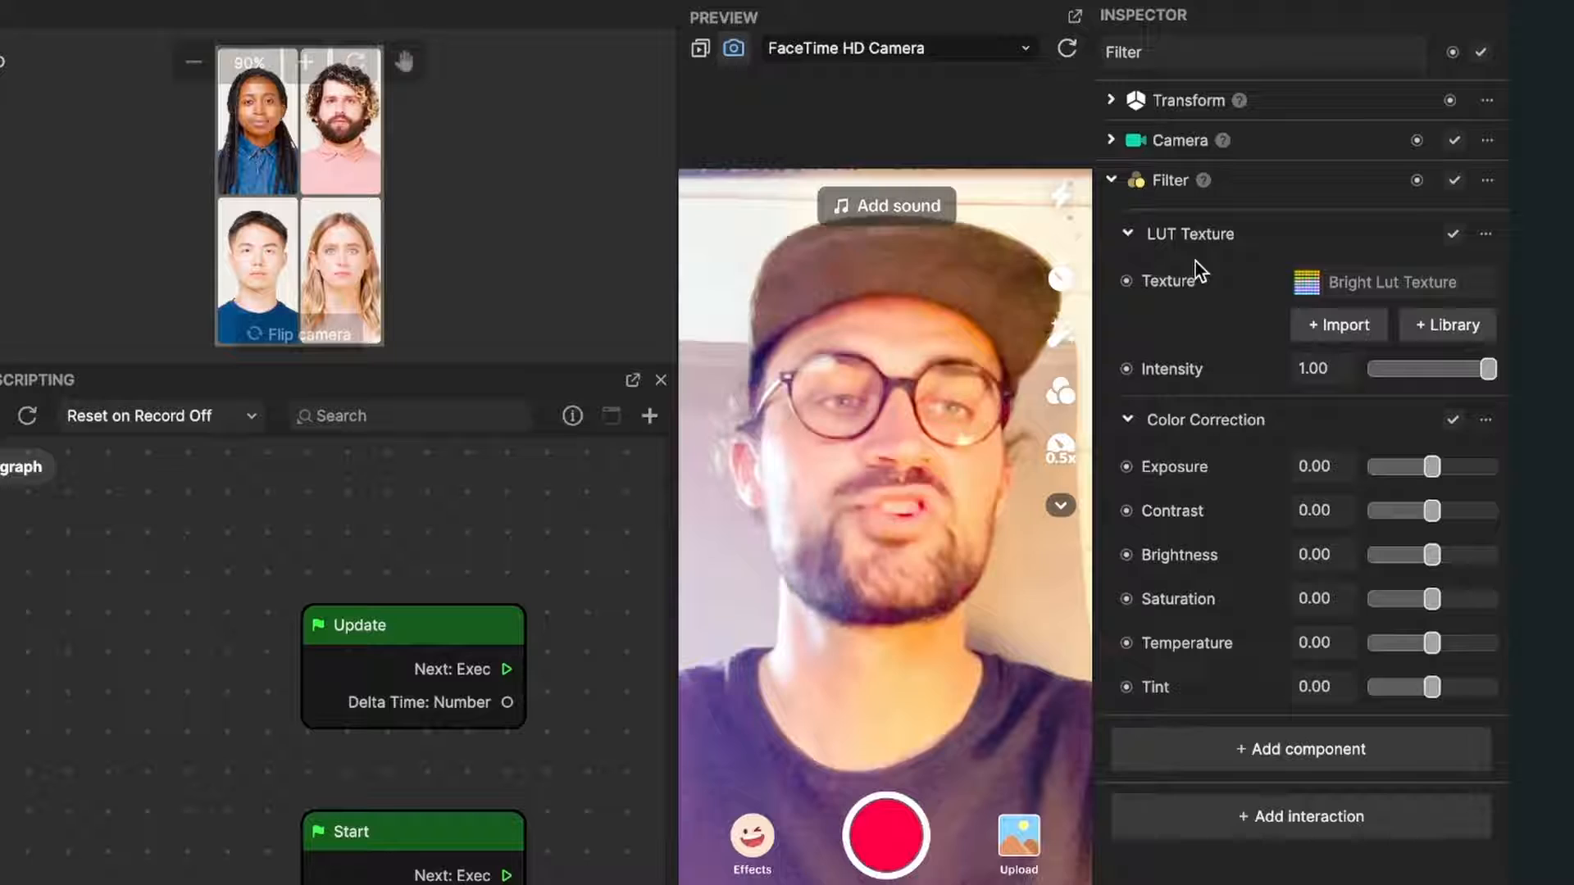
{"action": "left_click", "coordinate": [1451, 233]}
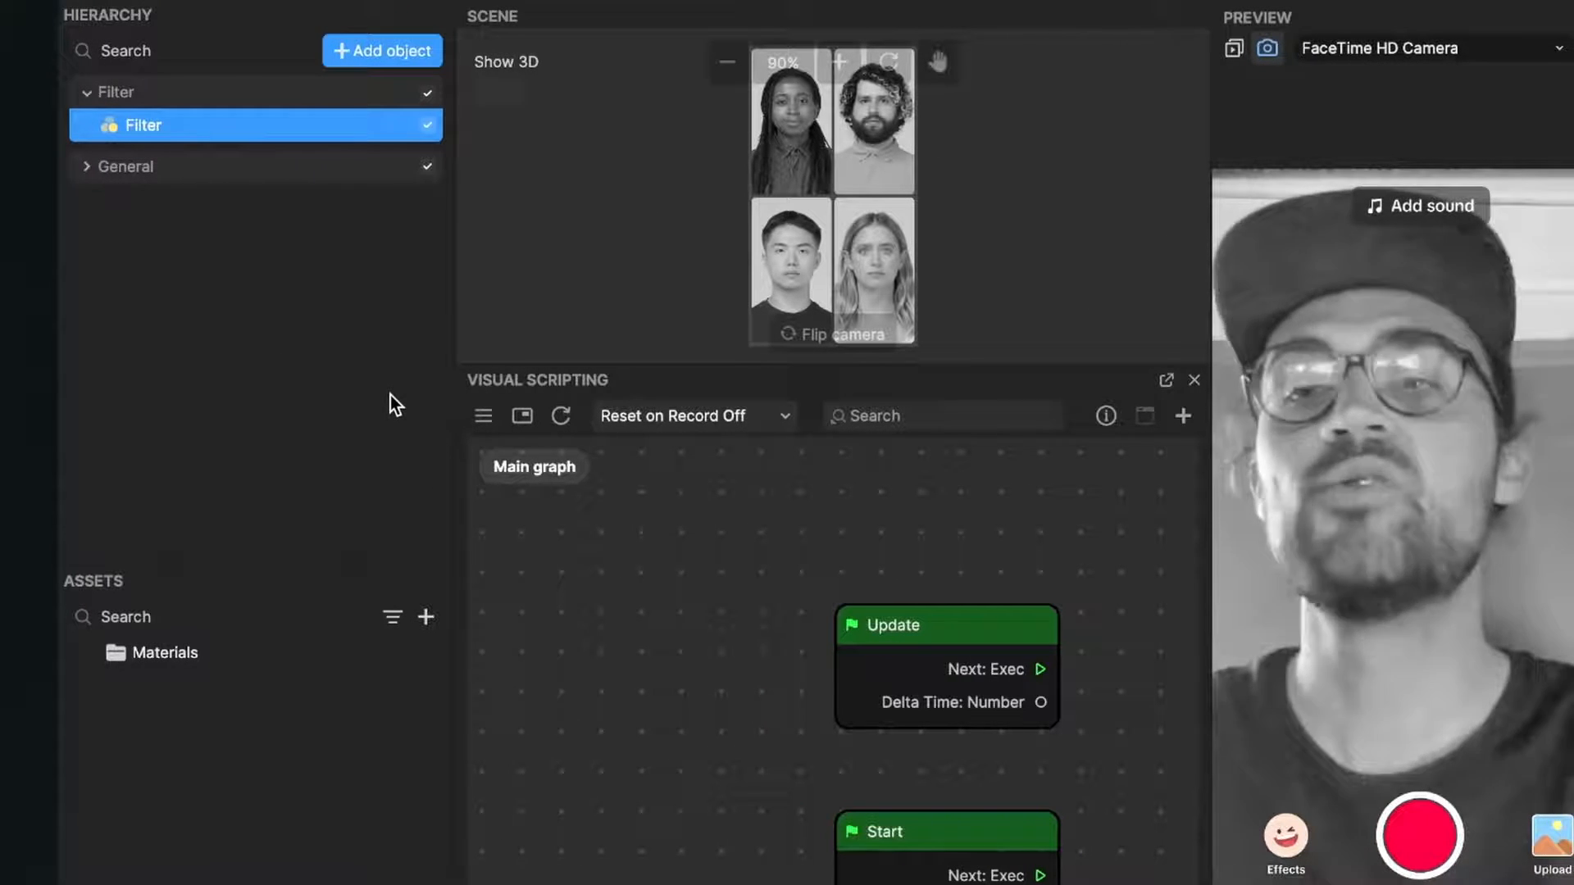
Add a 2D Screen Image object overlaying the camera view.
{"action": "left_click", "coordinate": [372, 60]}
{"action": "scroll", "coordinate": [562, 417], "scroll_direction": "up", "scroll_amount": 5}
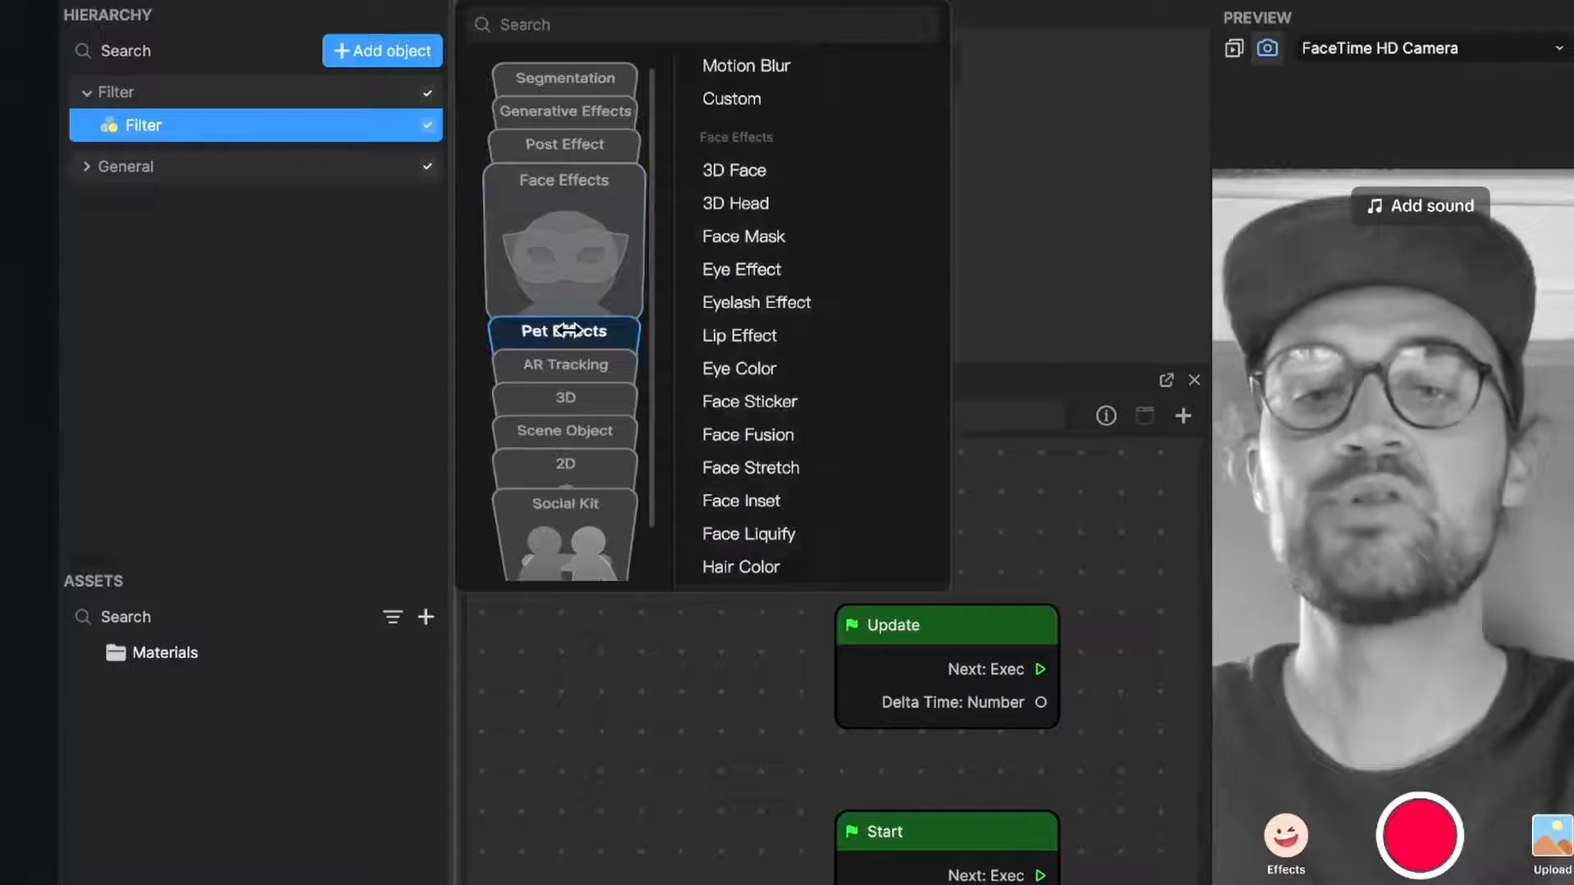
{"action": "scroll", "coordinate": [562, 519], "scroll_direction": "down", "scroll_amount": 3}
{"action": "scroll", "coordinate": [560, 460], "scroll_direction": "down", "scroll_amount": 2}
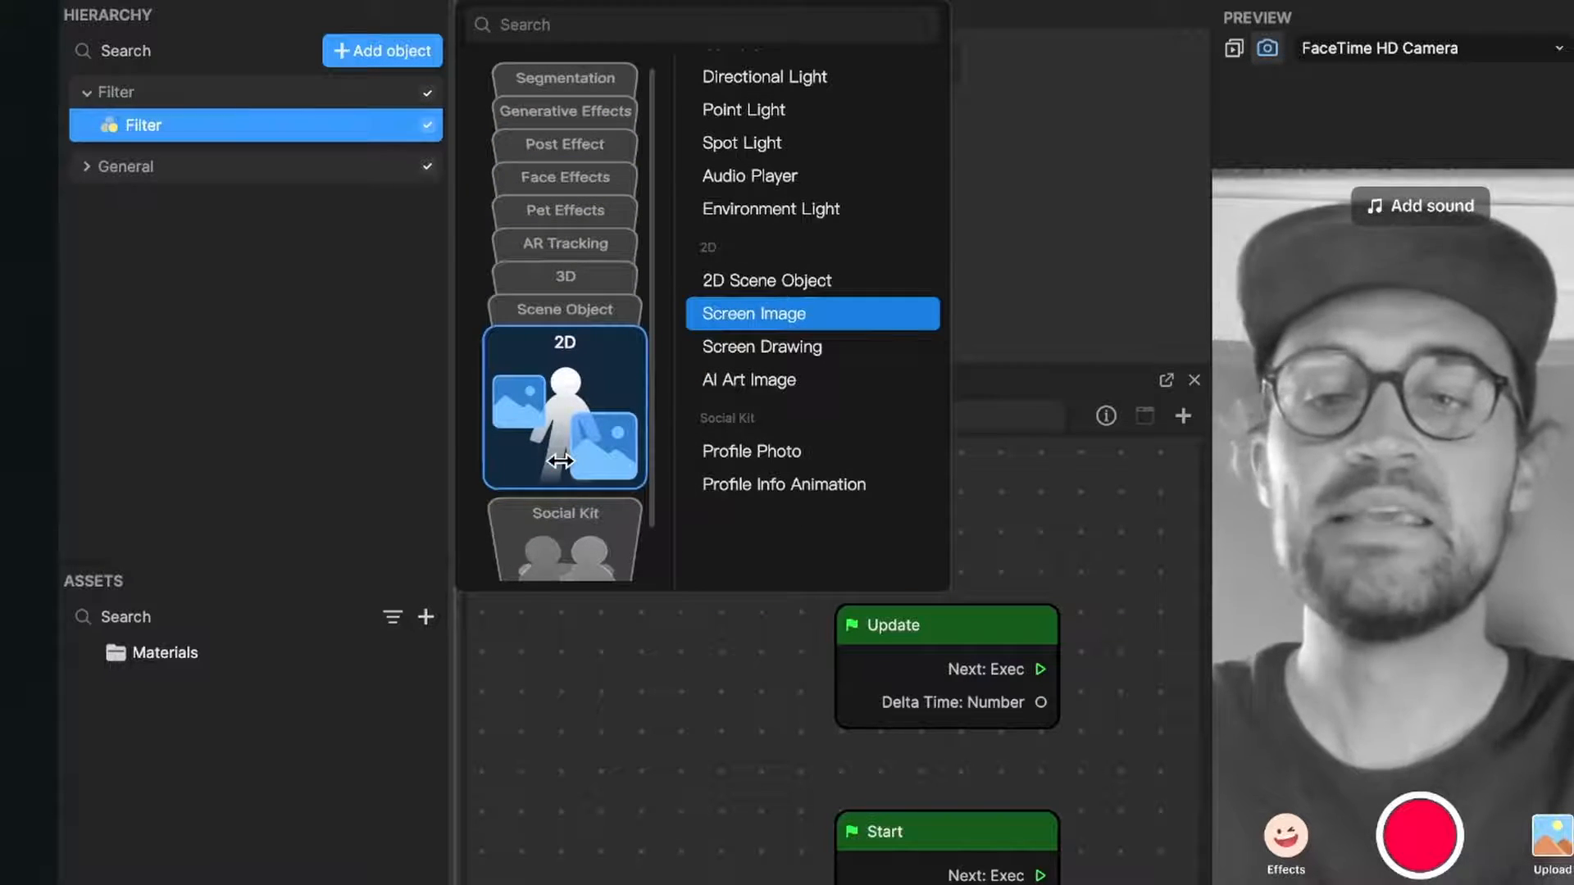
{"action": "mouse_move", "coordinate": [752, 314]}
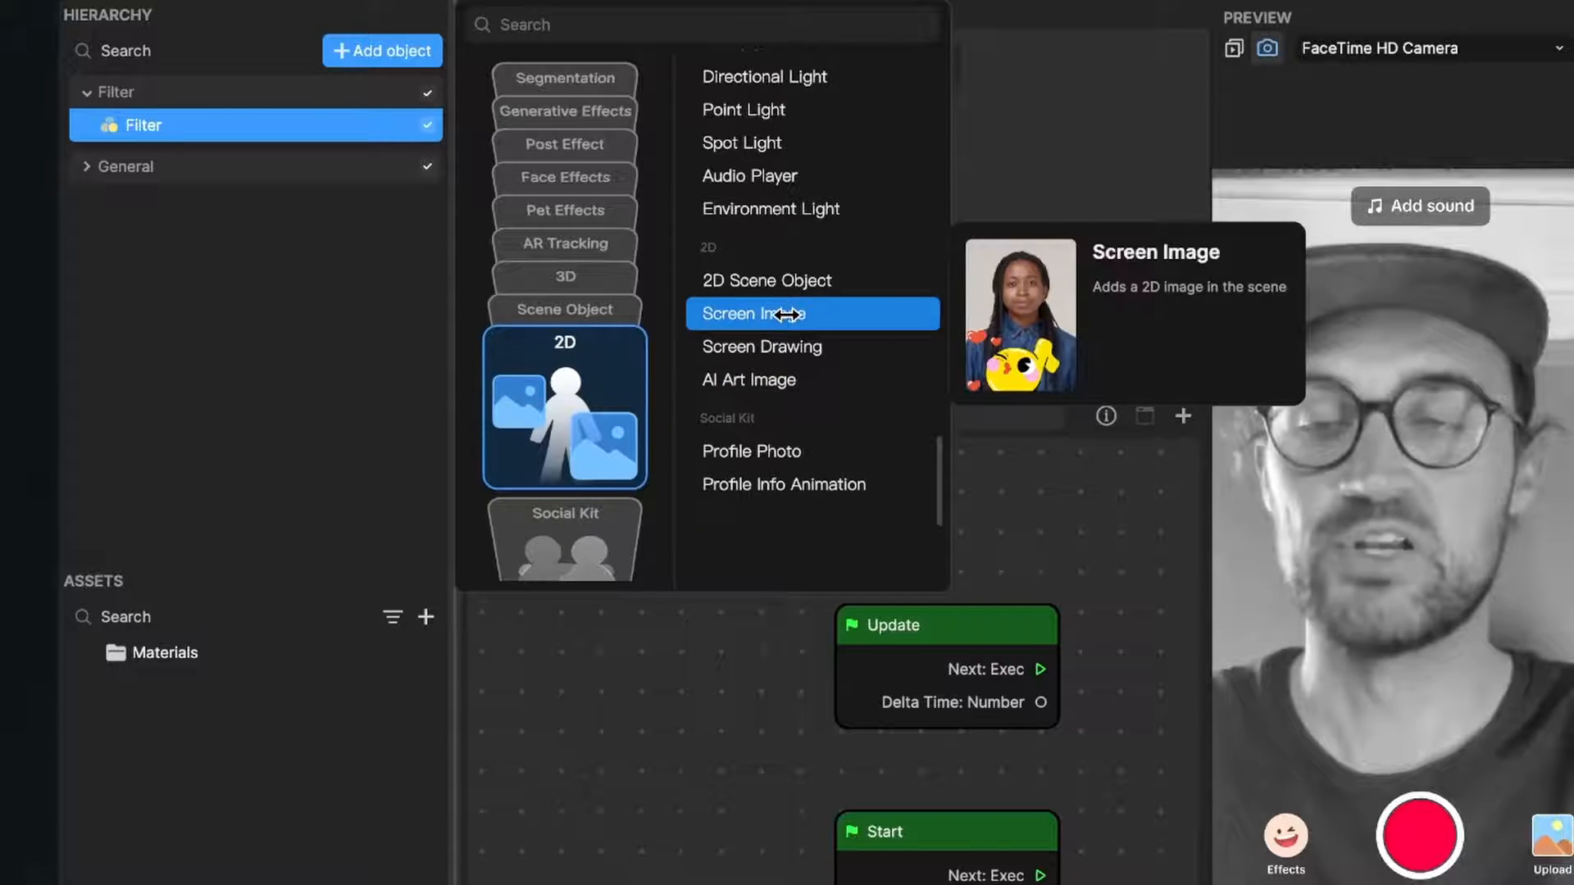
{"action": "left_click", "coordinate": [787, 313]}
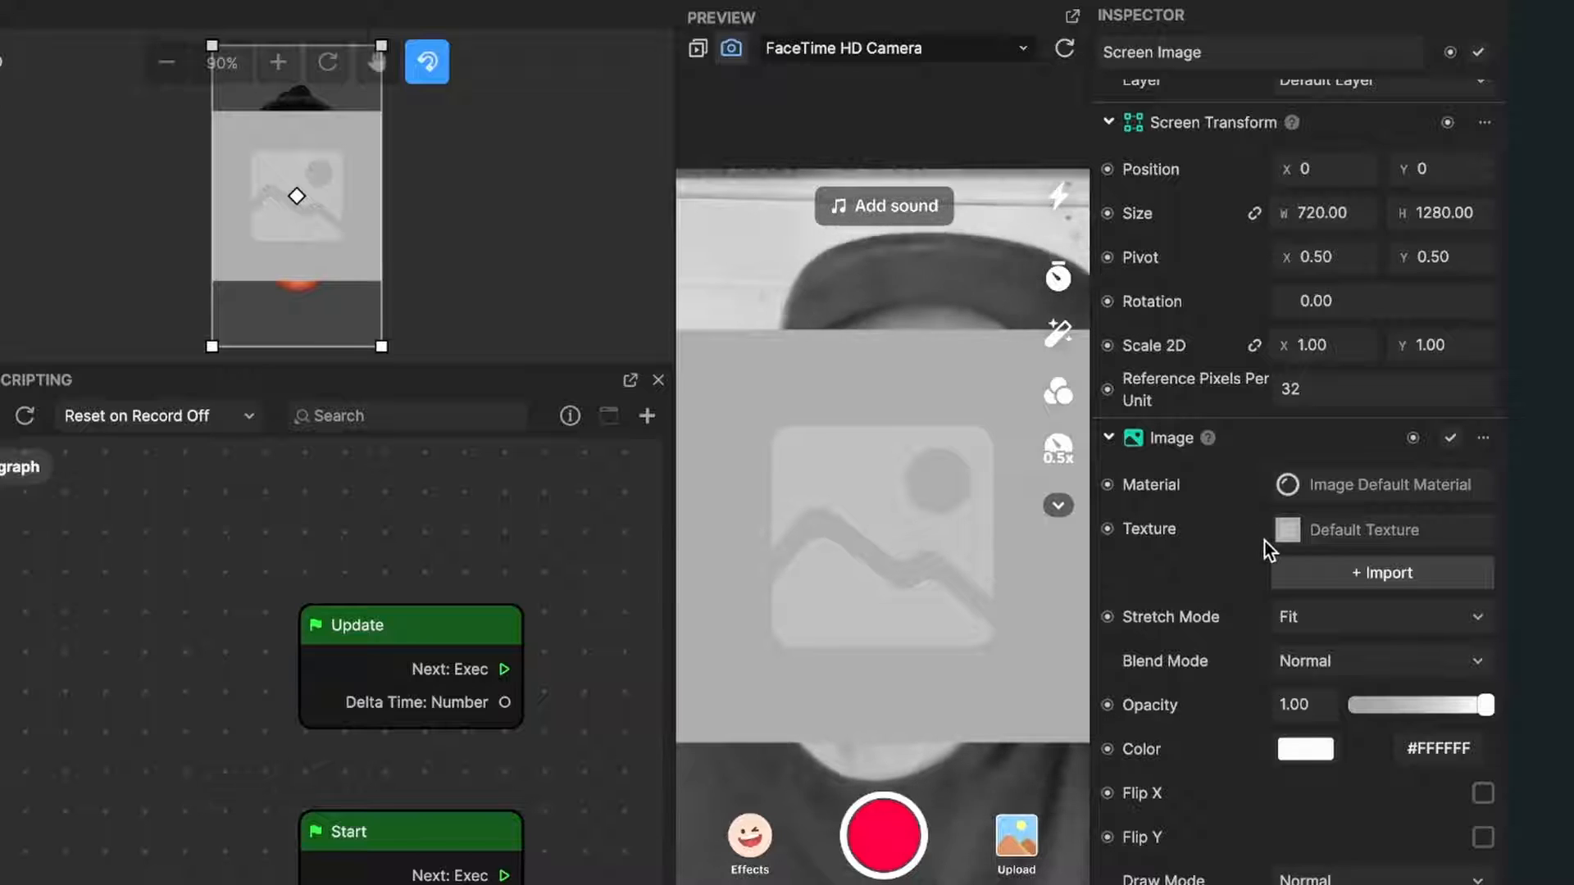
Assign the built-in White Texture to the Screen Image, covering the preview in white.
{"action": "left_click", "coordinate": [1352, 534]}
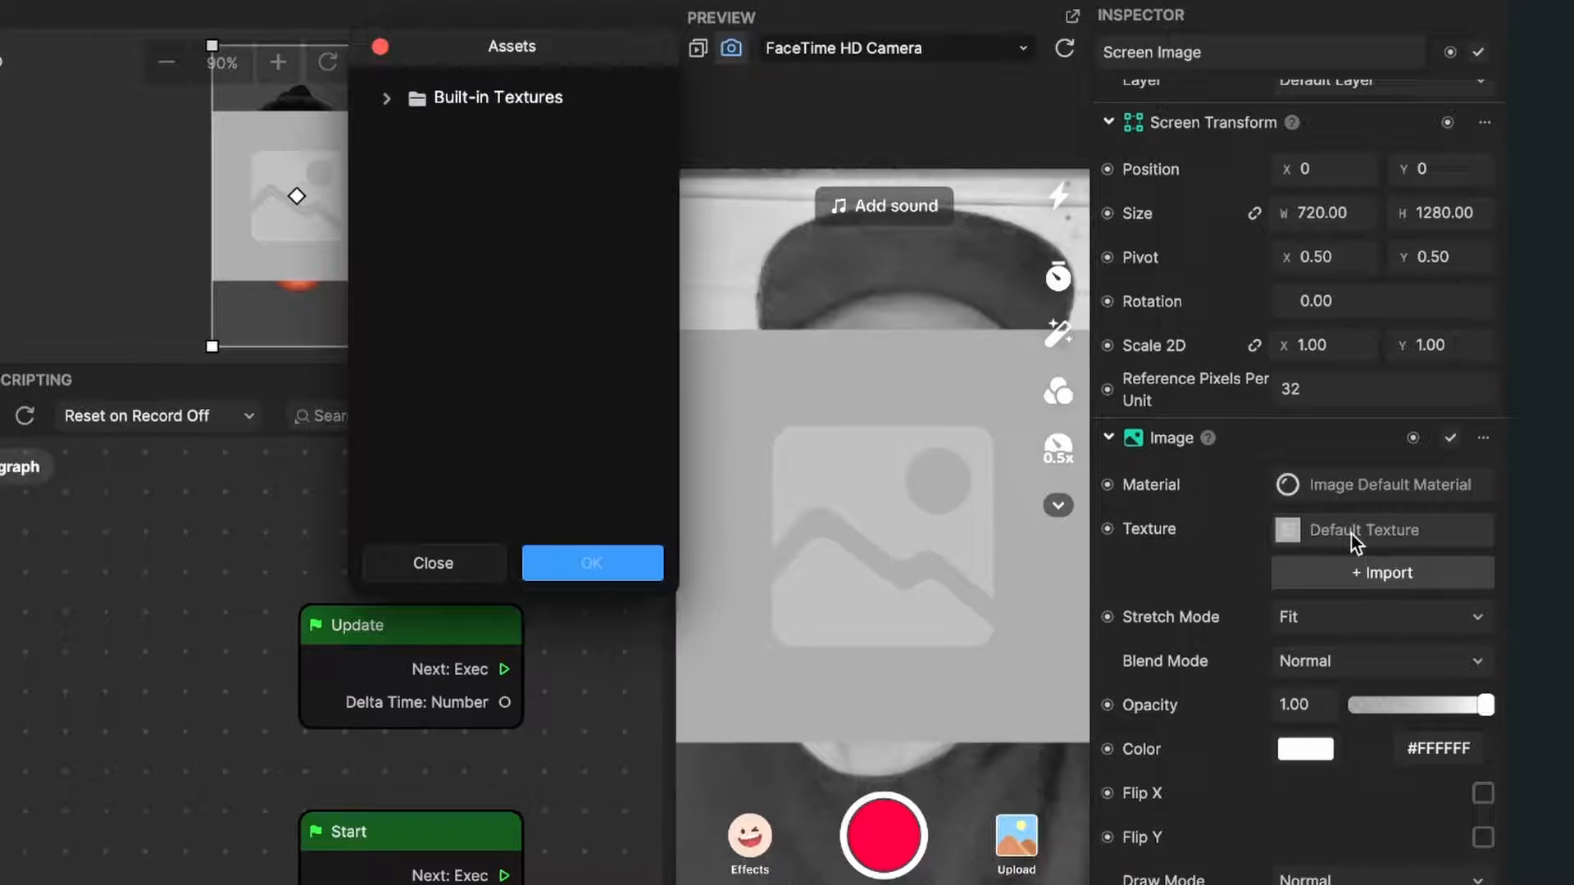
{"action": "left_click", "coordinate": [389, 100]}
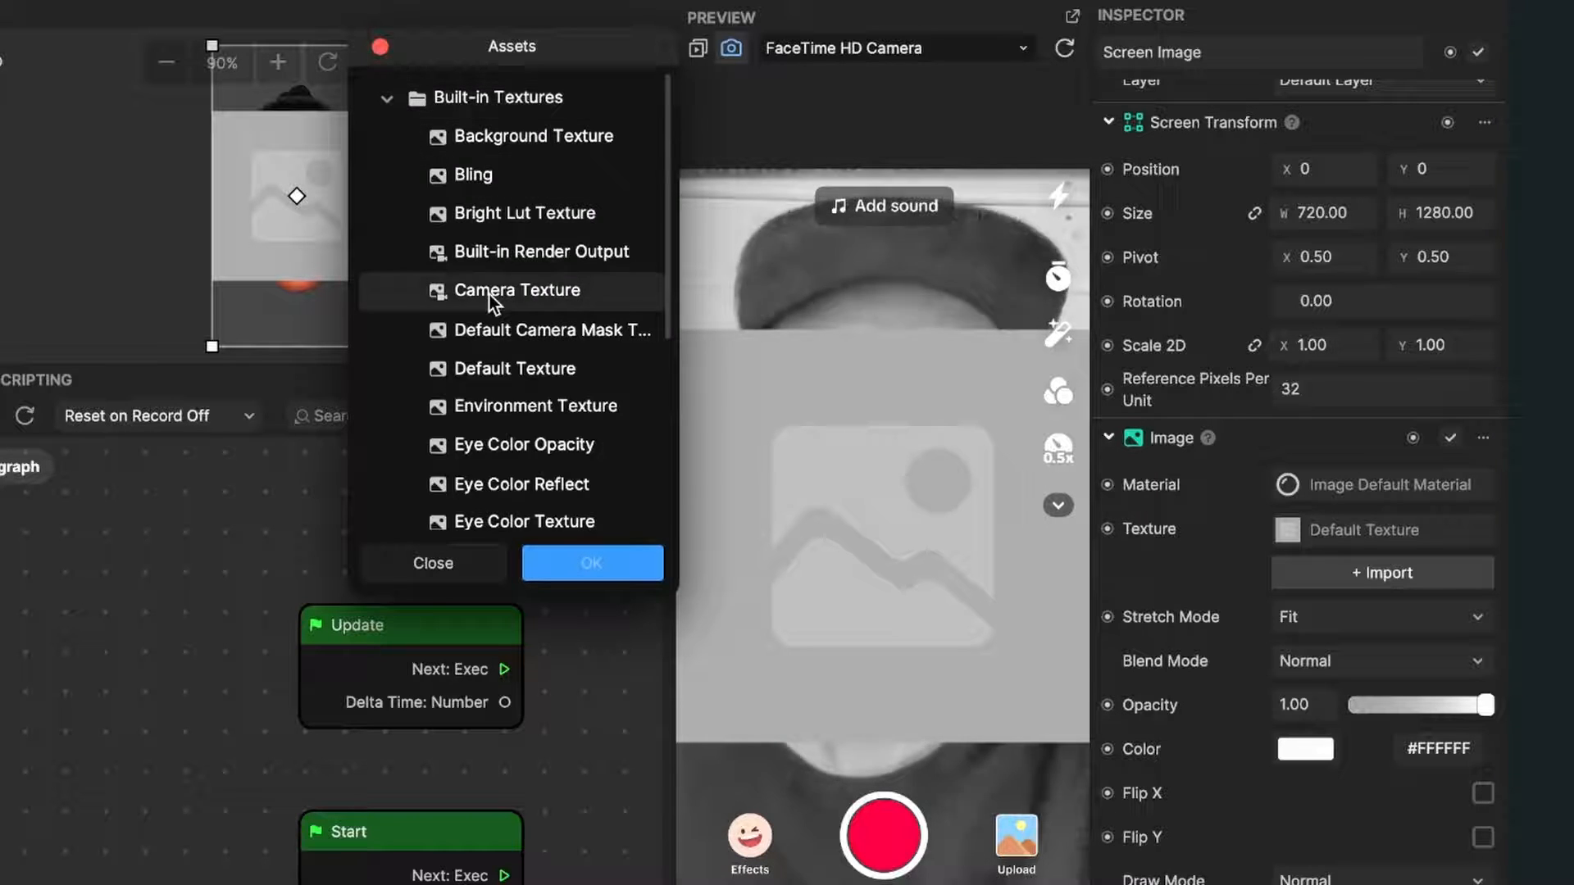
{"action": "scroll", "coordinate": [490, 294], "scroll_direction": "down", "scroll_amount": 5}
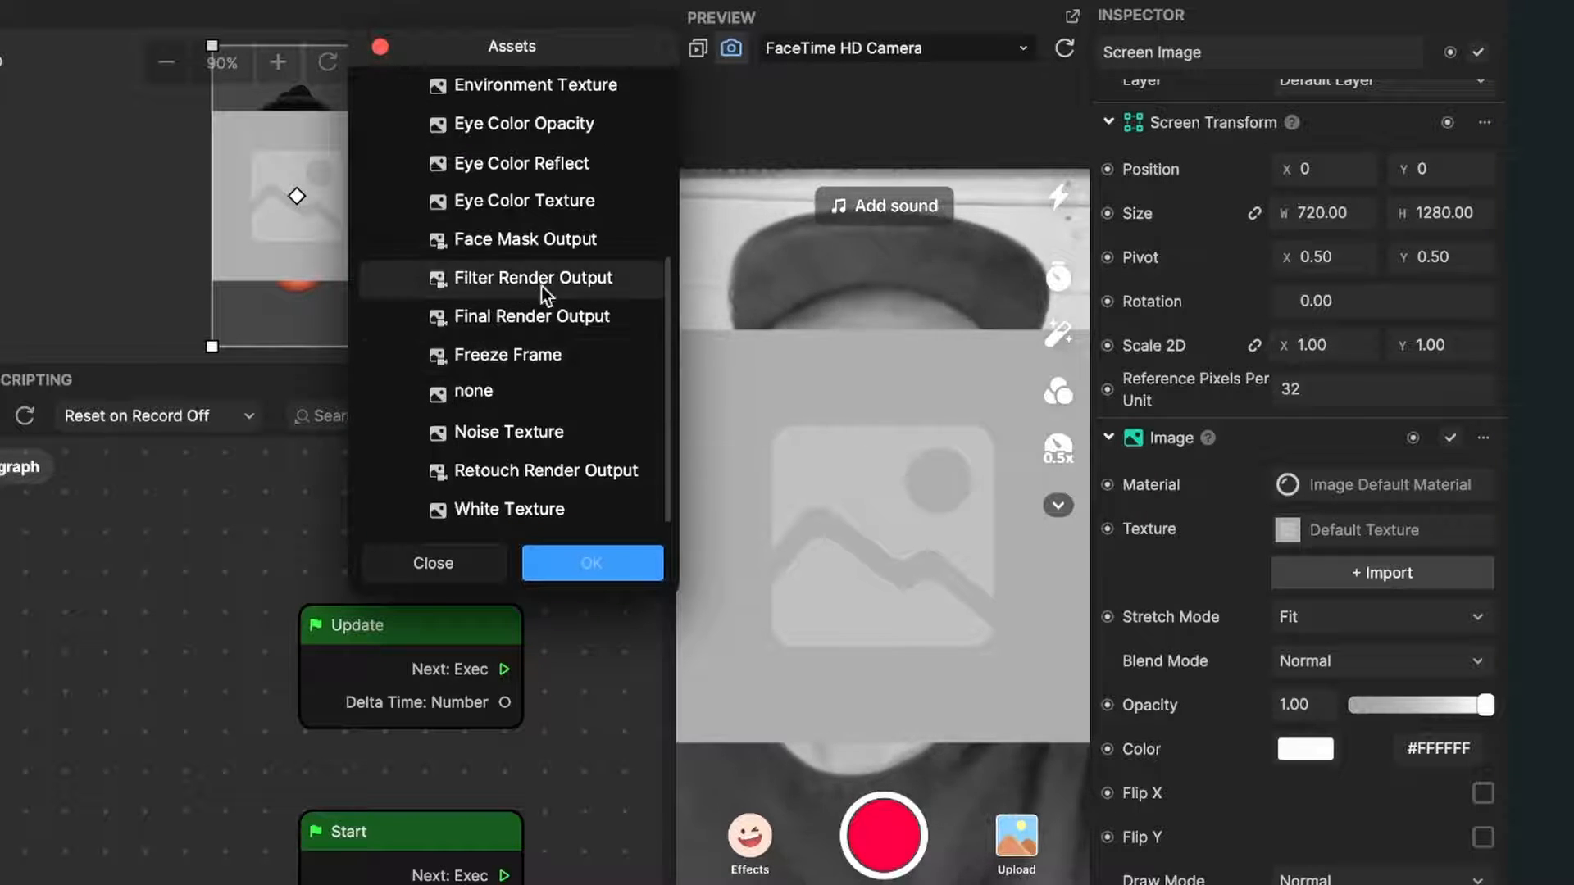
{"action": "left_click", "coordinate": [515, 505]}
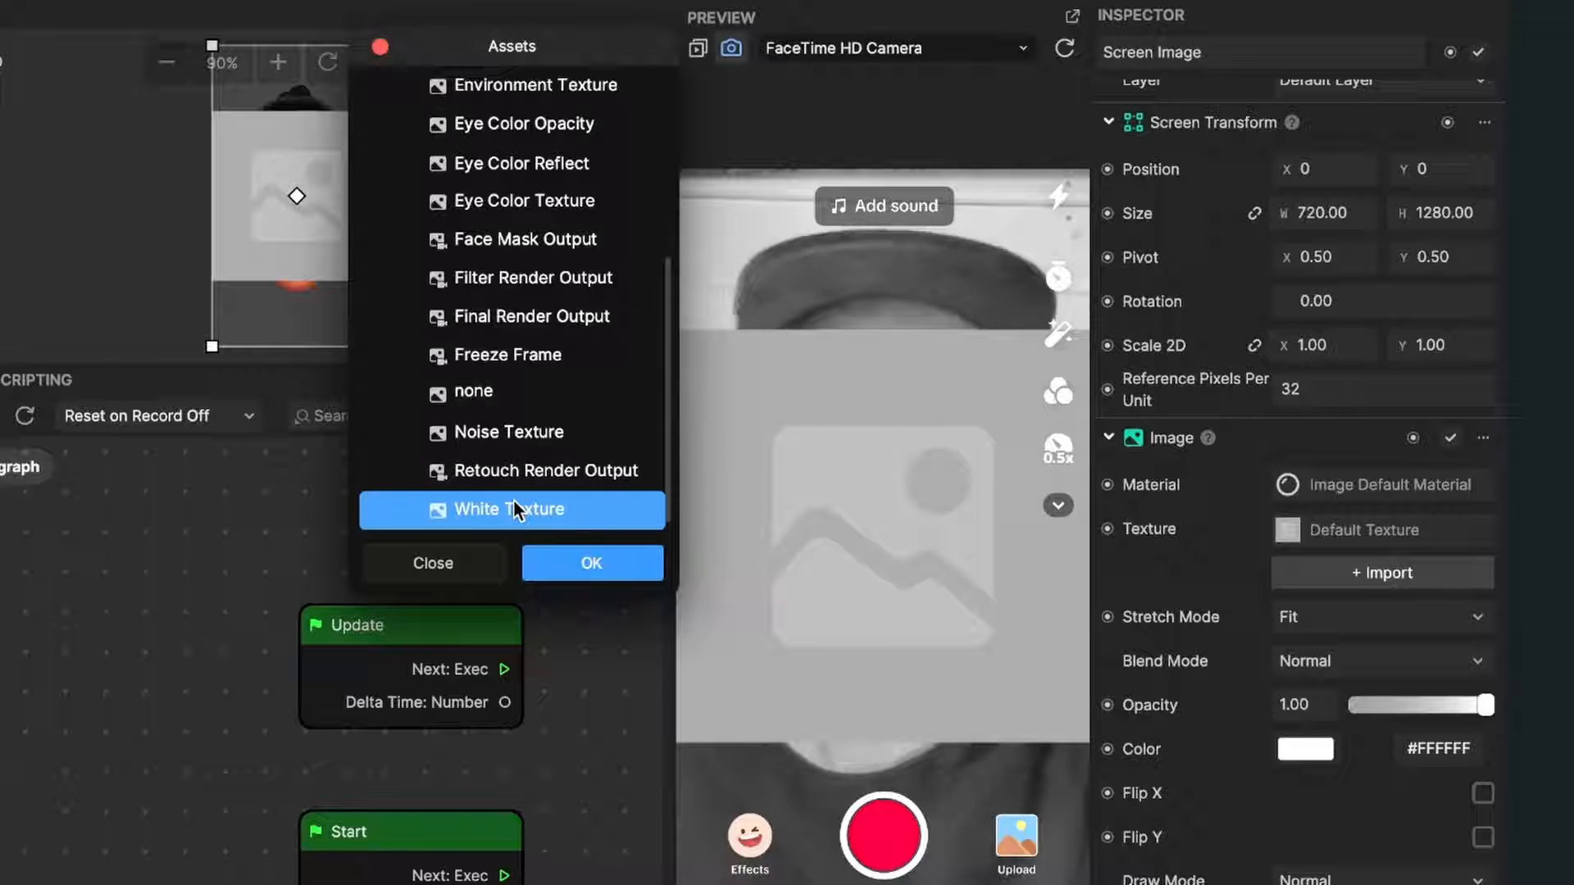
{"action": "left_click", "coordinate": [564, 557]}
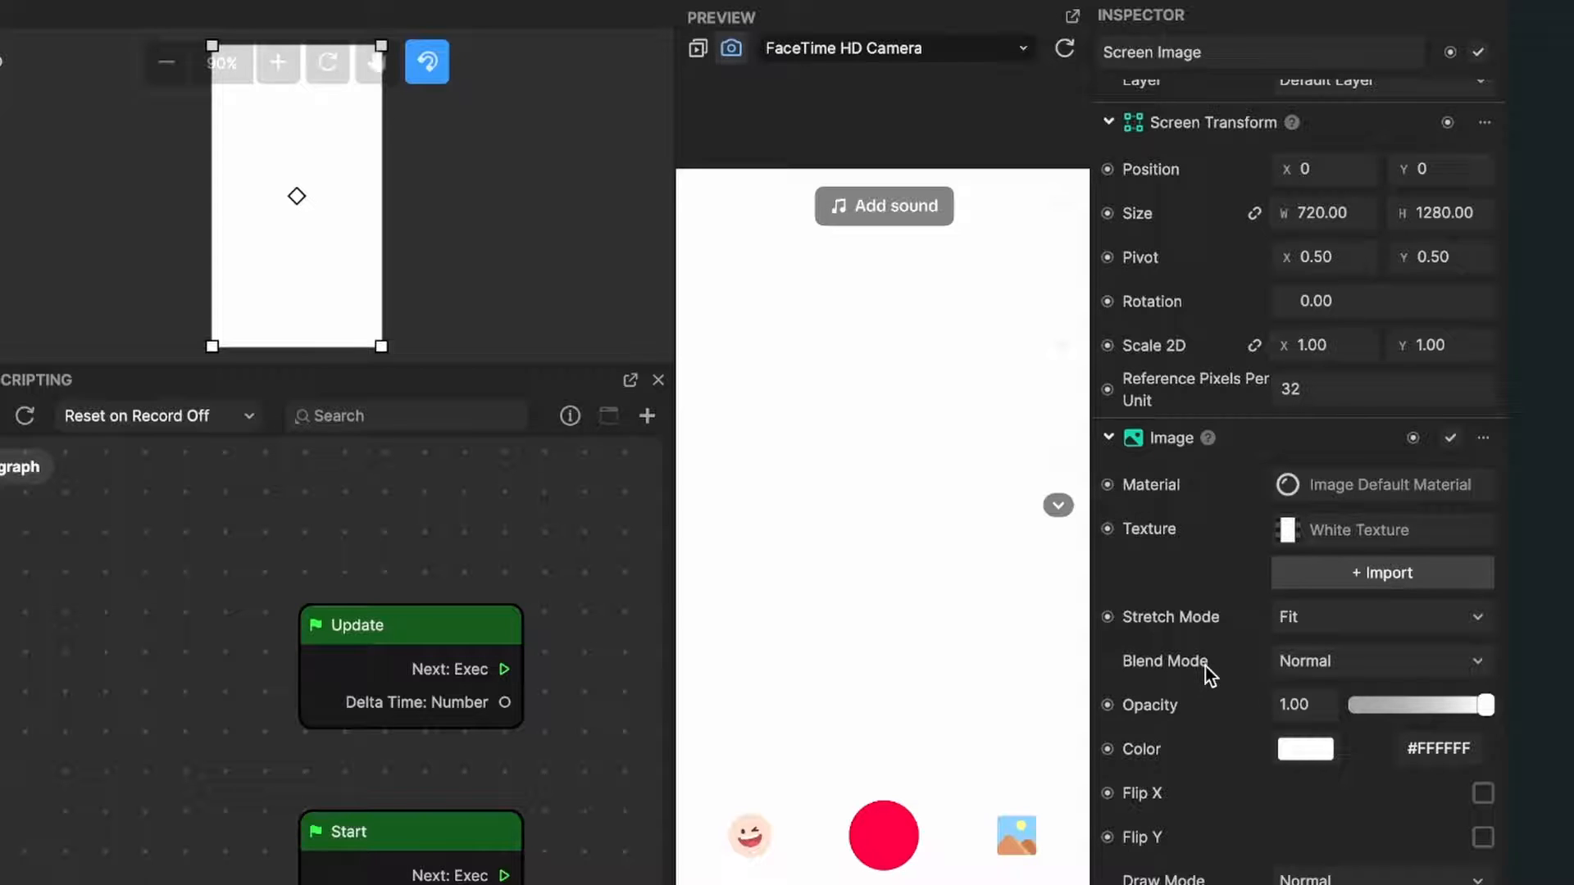
Set the Screen Image blend mode to Multiply so the grayscale camera shows through.
{"action": "left_click", "coordinate": [1305, 668]}
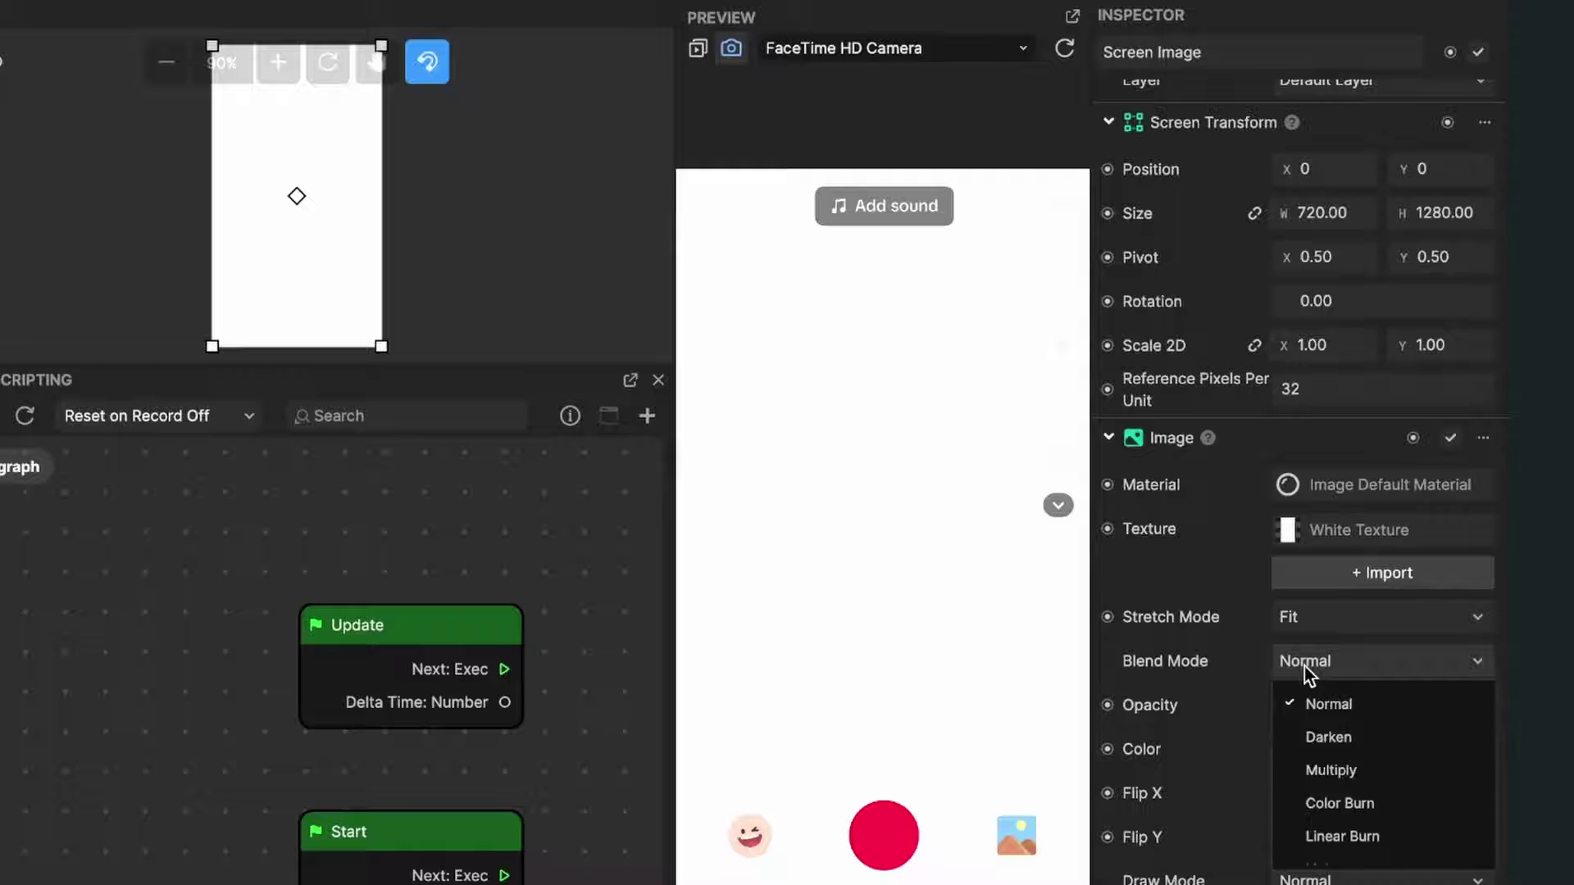
{"action": "left_click", "coordinate": [1320, 772]}
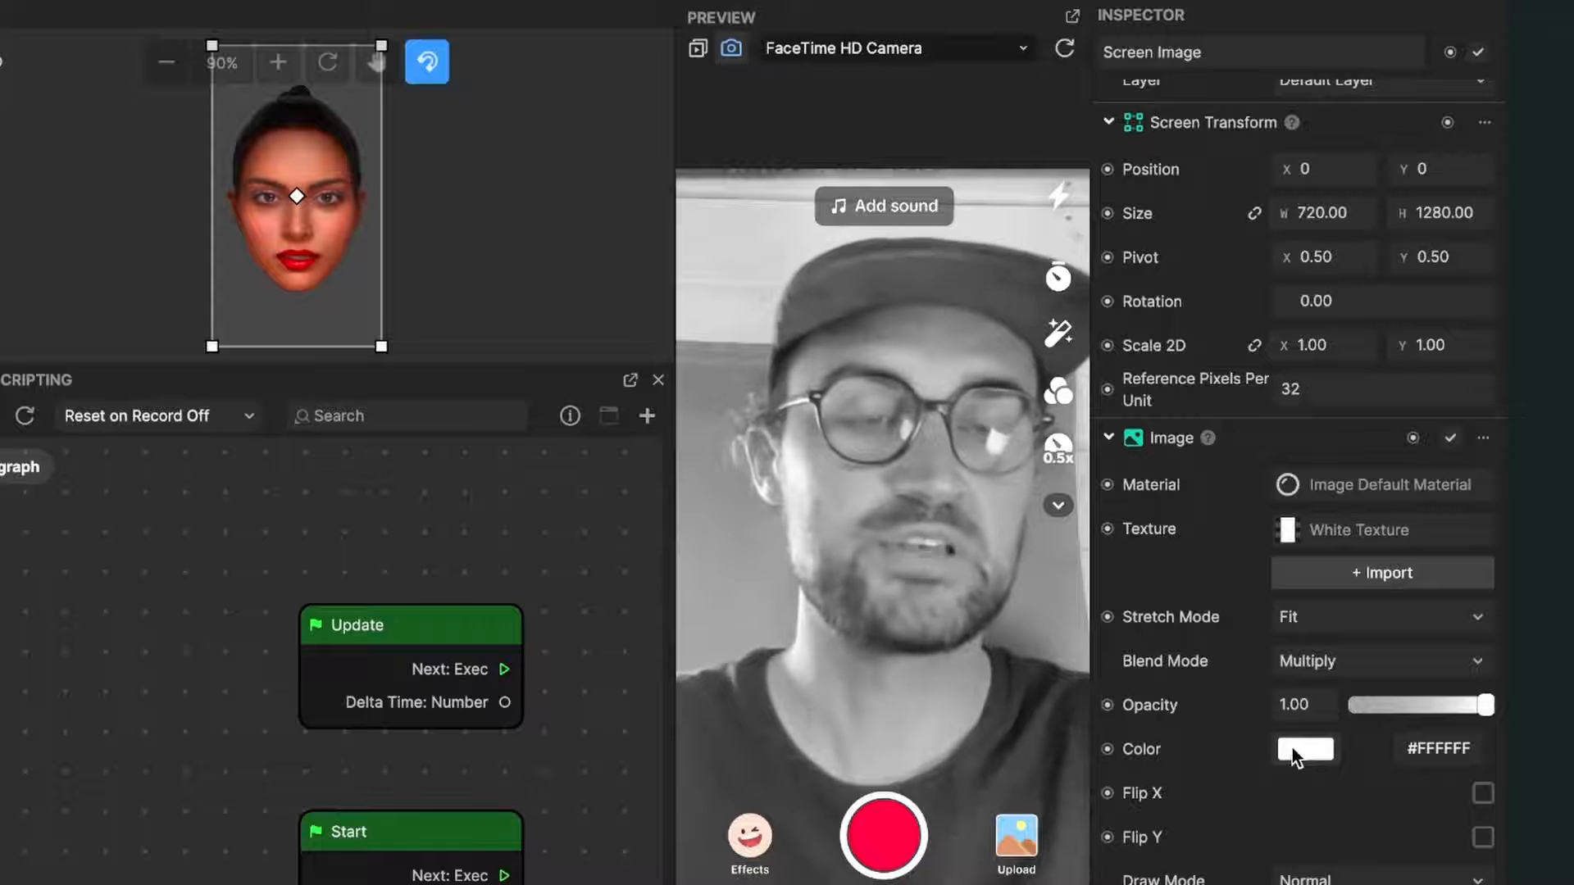
Move the tint colour picker aside and try a darkened red tint.
{"action": "left_click", "coordinate": [1303, 751]}
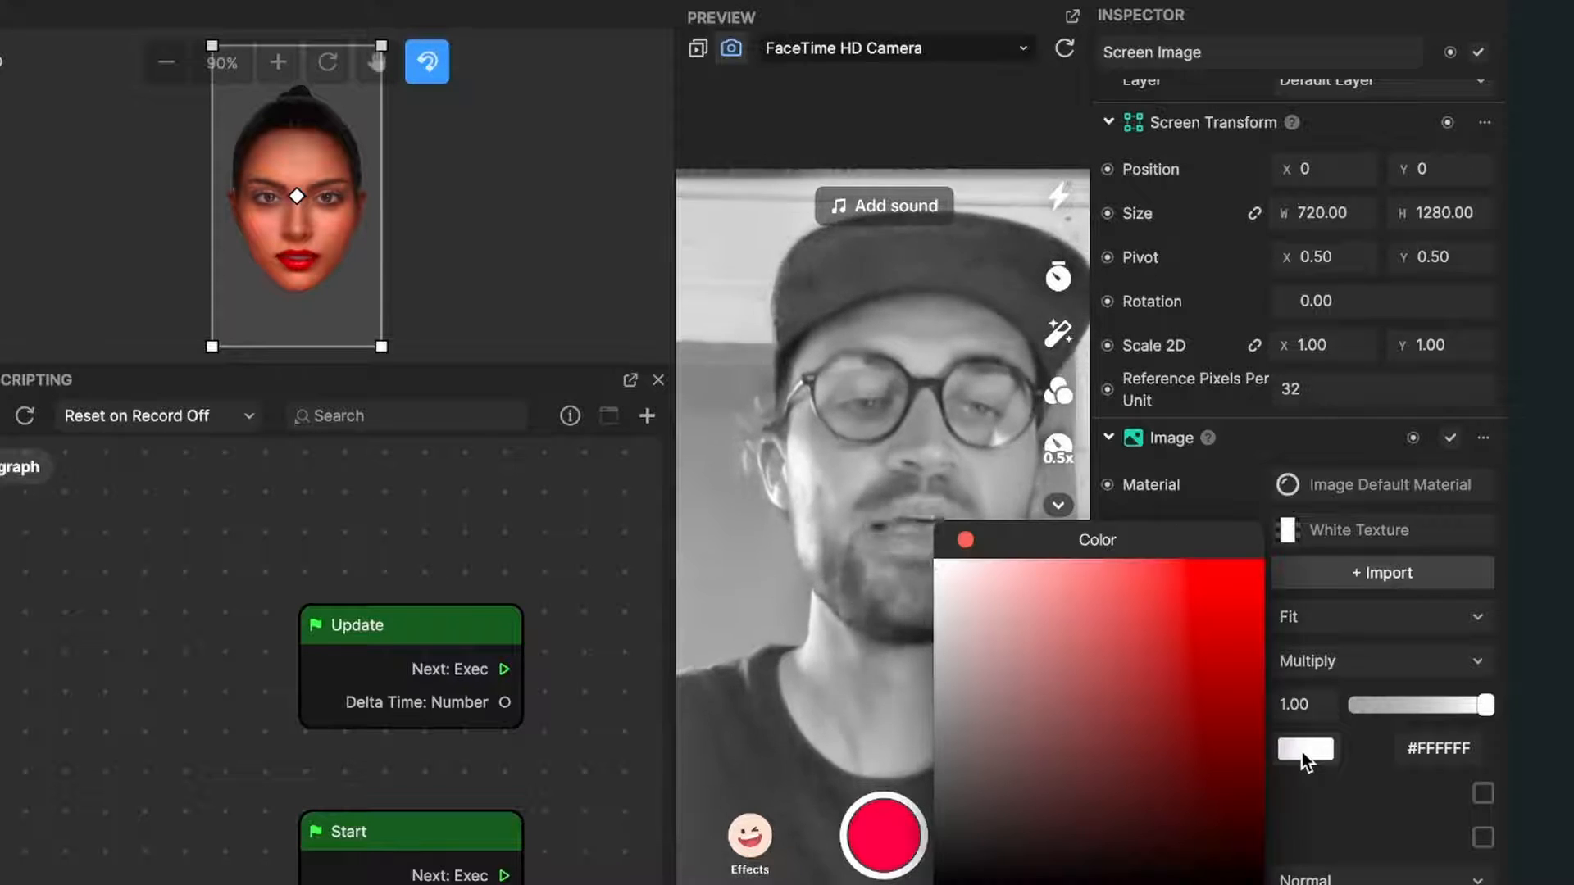
{"action": "left_click_drag", "start_coordinate": [1164, 543], "coordinate": [420, 342]}
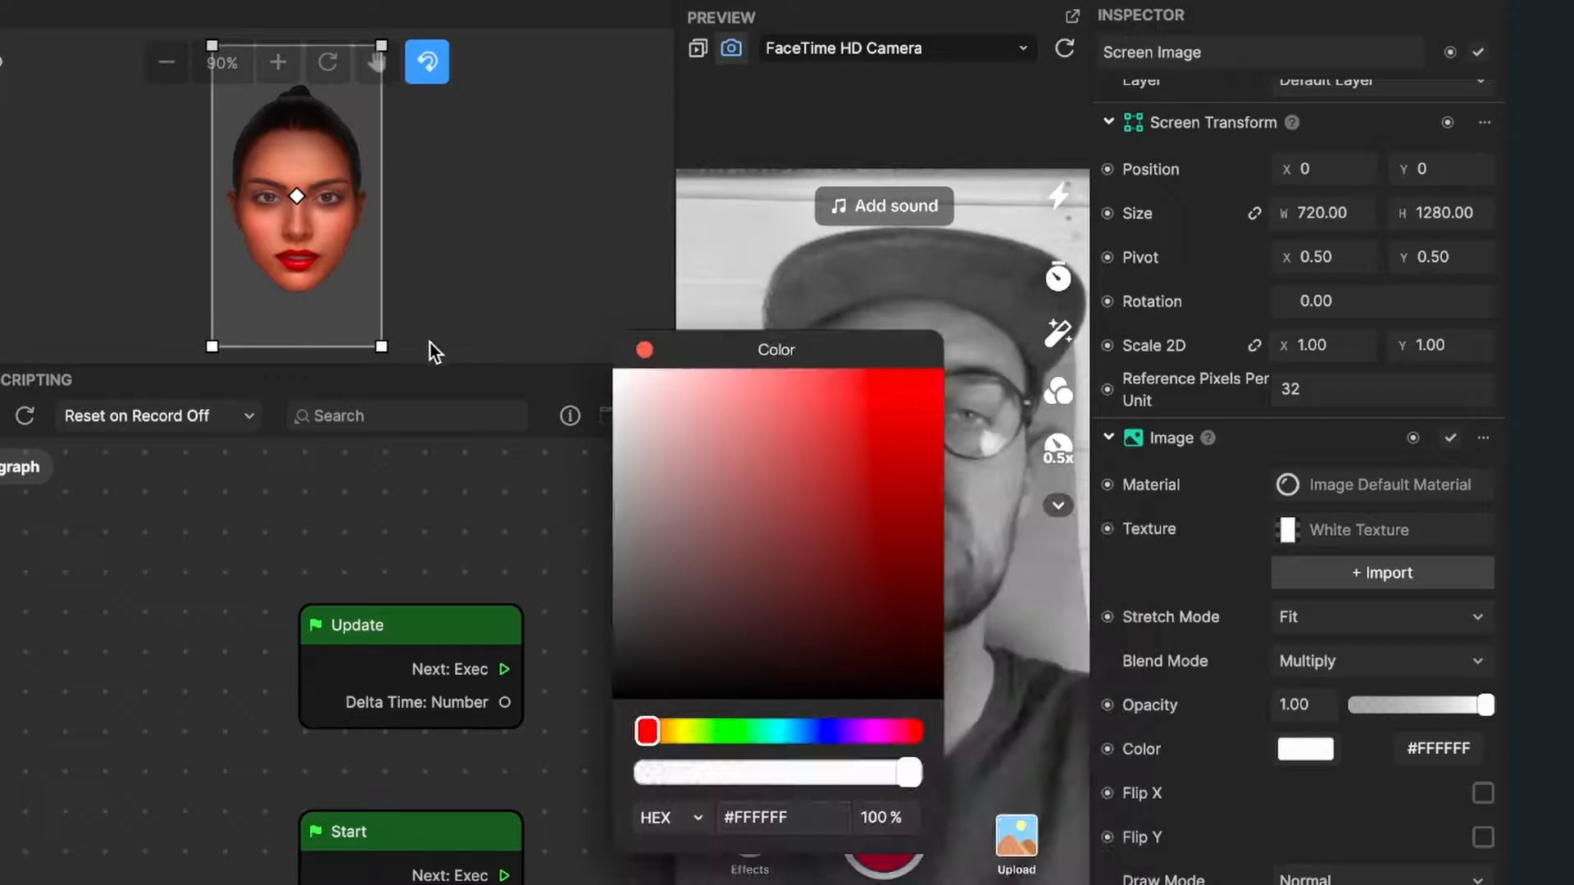
{"action": "left_click_drag", "start_coordinate": [794, 355], "coordinate": [411, 162]}
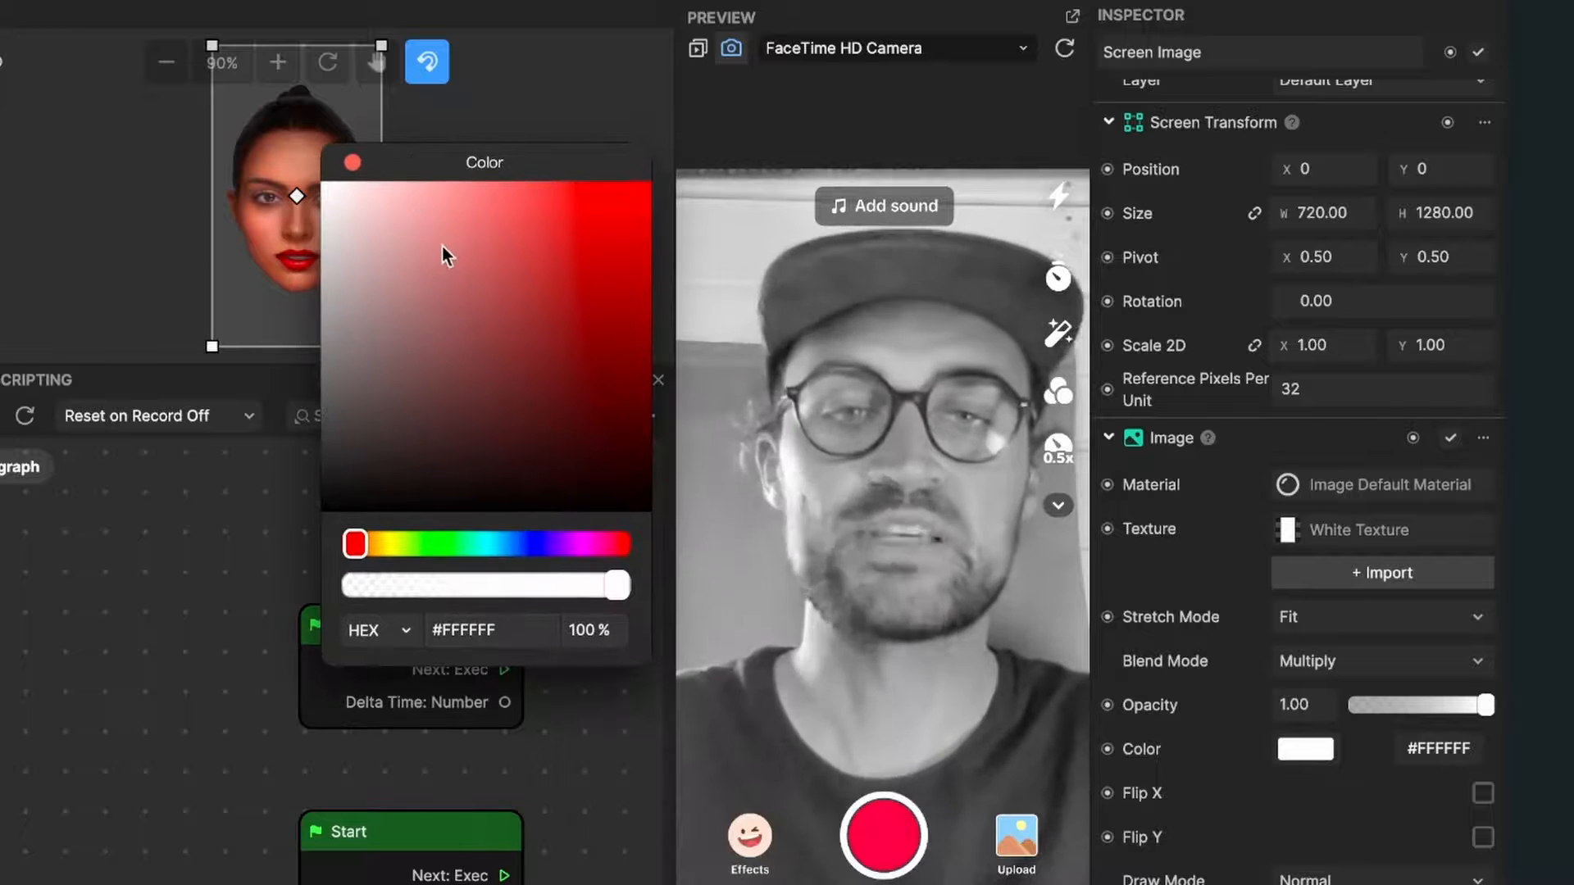
{"action": "left_click", "coordinate": [553, 245]}
{"action": "left_click_drag", "start_coordinate": [562, 240], "coordinate": [555, 273]}
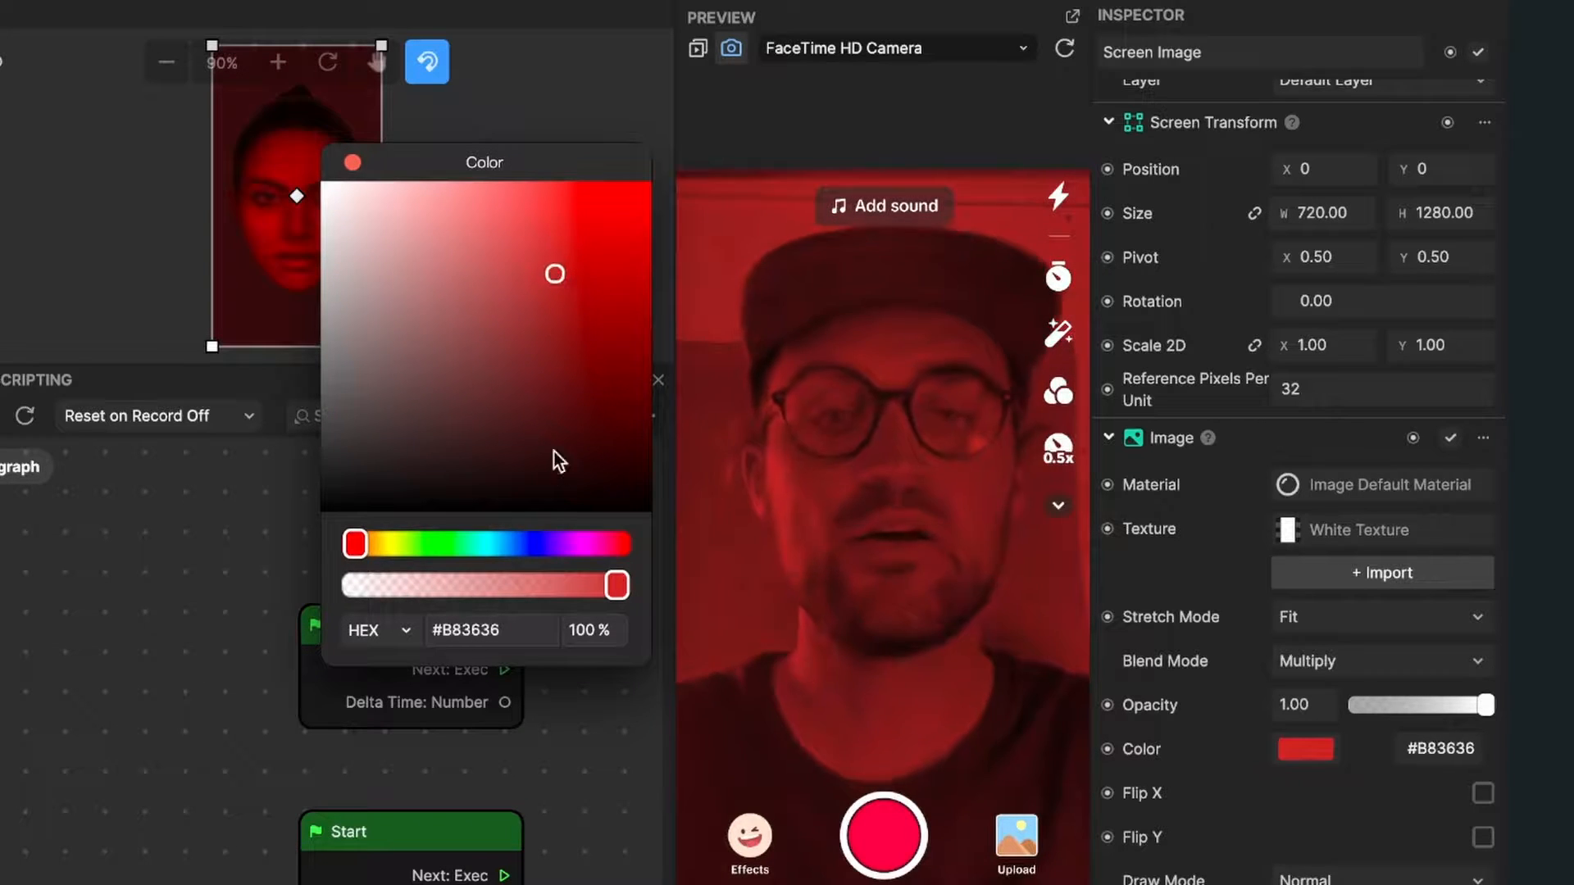
Try pale lavender and then a saturated magenta tint on the Screen Image.
{"action": "left_click", "coordinate": [539, 544]}
{"action": "mouse_move", "coordinate": [540, 369]}
{"action": "left_mouse_down"}
{"action": "mouse_move", "coordinate": [422, 261]}
{"action": "mouse_move", "coordinate": [407, 275]}
{"action": "left_mouse_up"}
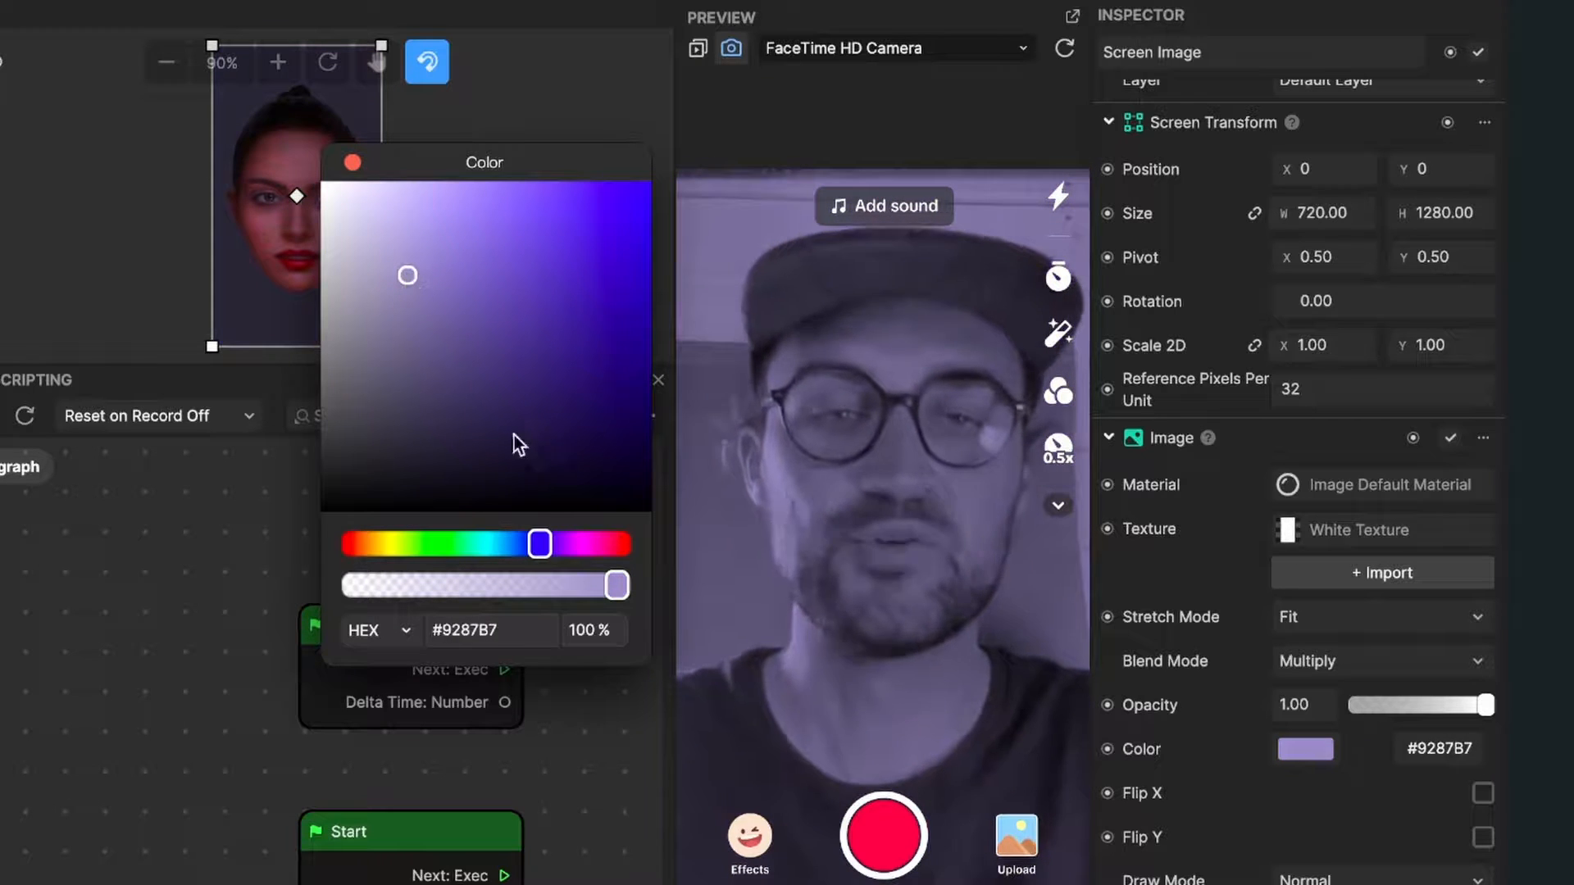
{"action": "left_click", "coordinate": [587, 550]}
{"action": "mouse_move", "coordinate": [481, 450]}
{"action": "left_mouse_down"}
{"action": "mouse_move", "coordinate": [579, 348]}
{"action": "mouse_move", "coordinate": [594, 211]}
{"action": "mouse_move", "coordinate": [545, 341]}
{"action": "mouse_move", "coordinate": [457, 282]}
{"action": "mouse_move", "coordinate": [516, 282]}
{"action": "mouse_move", "coordinate": [454, 307]}
{"action": "mouse_move", "coordinate": [451, 259]}
{"action": "mouse_move", "coordinate": [469, 262]}
{"action": "mouse_move", "coordinate": [435, 240]}
{"action": "left_mouse_up"}
Shift the tint to a saturated orange around #E1703B for an orange monochrome preview.
{"action": "left_click", "coordinate": [369, 544]}
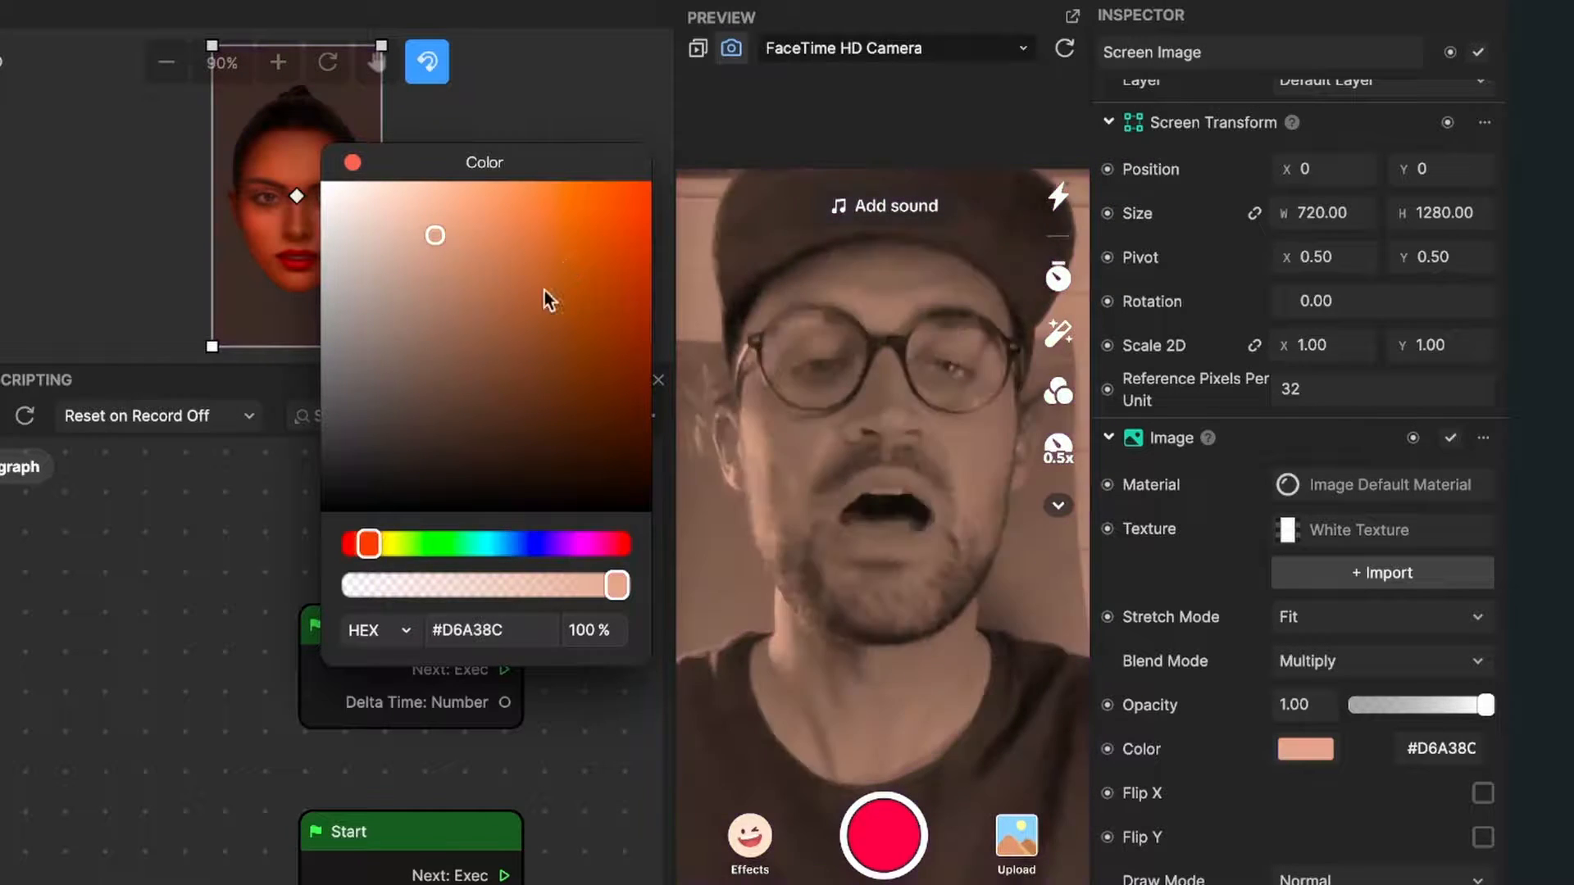
{"action": "left_click", "coordinate": [529, 277]}
{"action": "left_click_drag", "start_coordinate": [573, 243], "coordinate": [565, 227]}
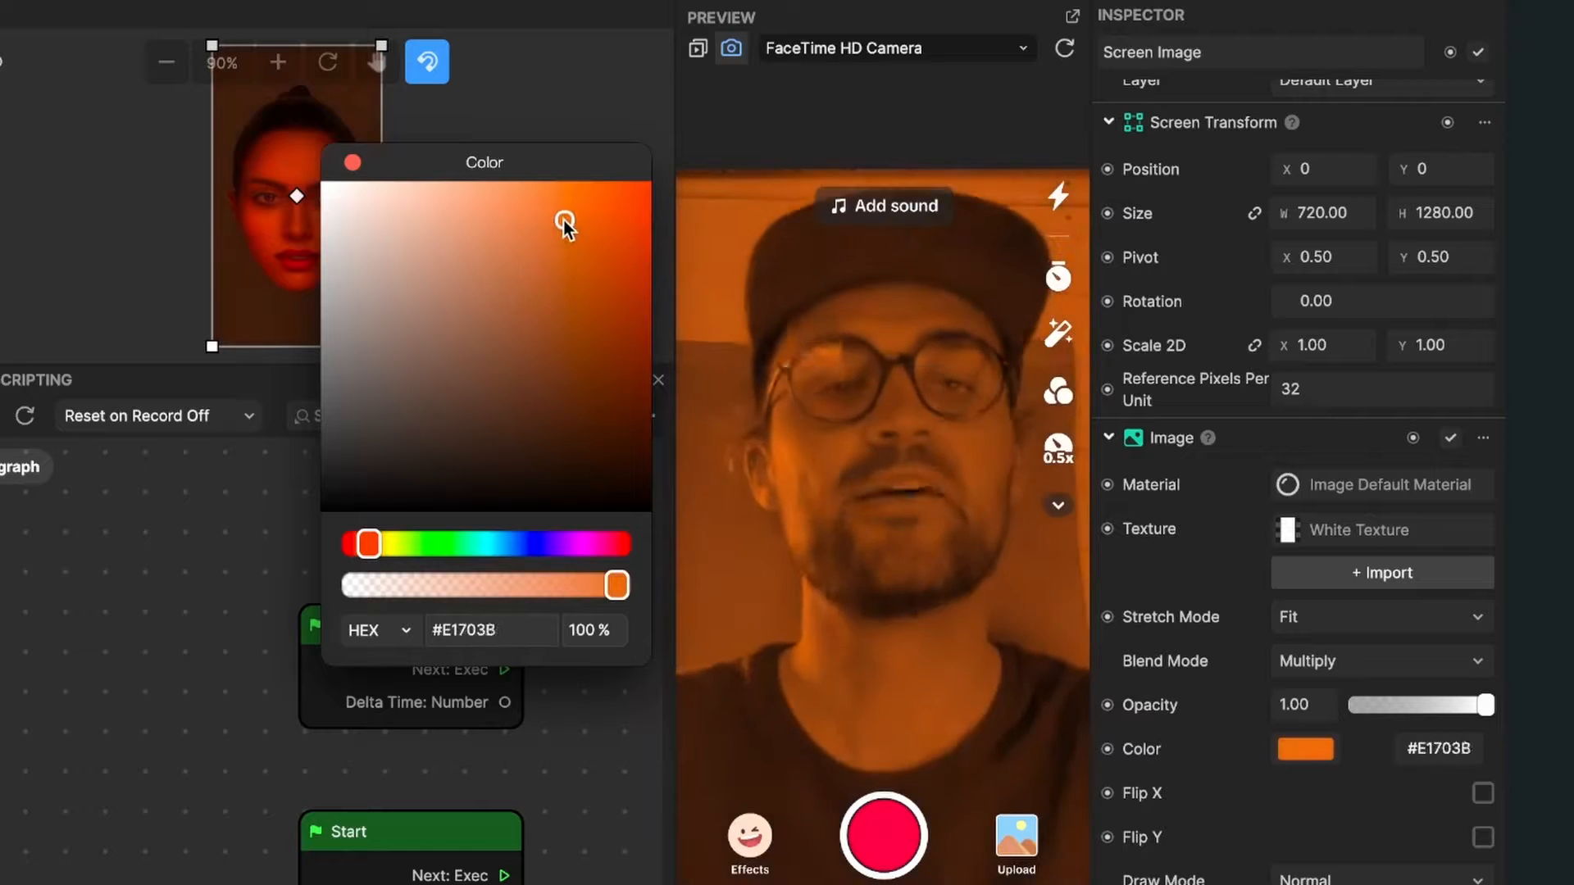